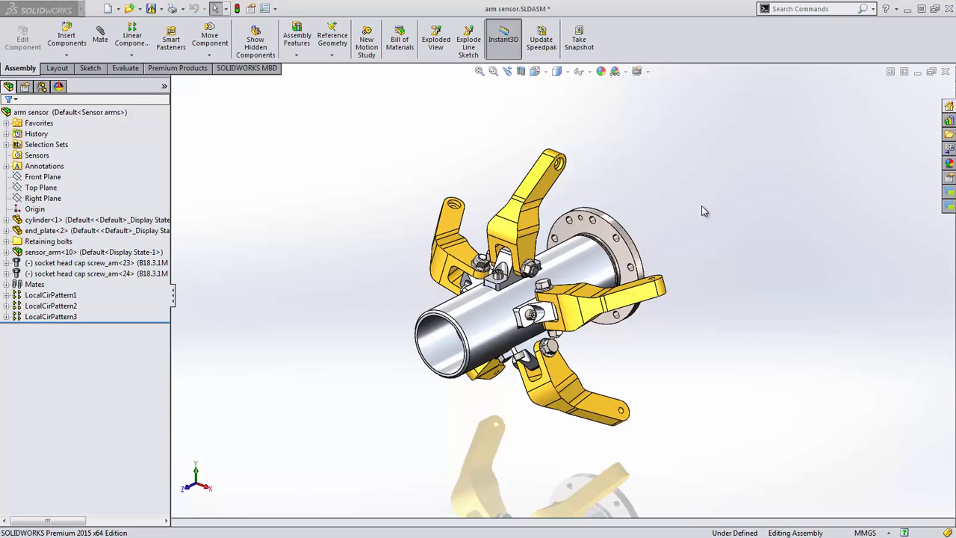
Start a section view on the Front Plane offset -5 mm and add a second section on the Top Plane rotated to -54 degrees.
click(521, 71)
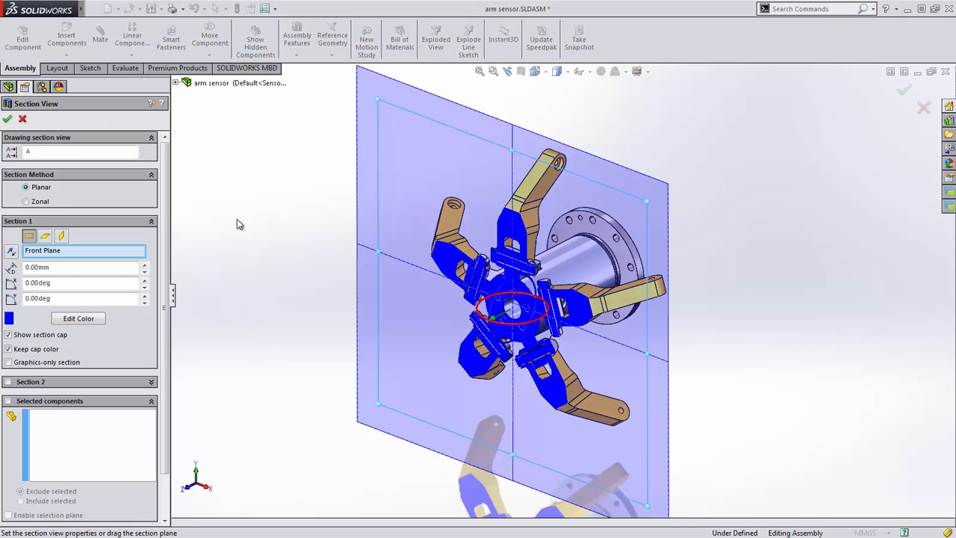
mouse_move(493, 319)
mouse_down()
mouse_move(541, 295)
mouse_move(499, 329)
mouse_up()
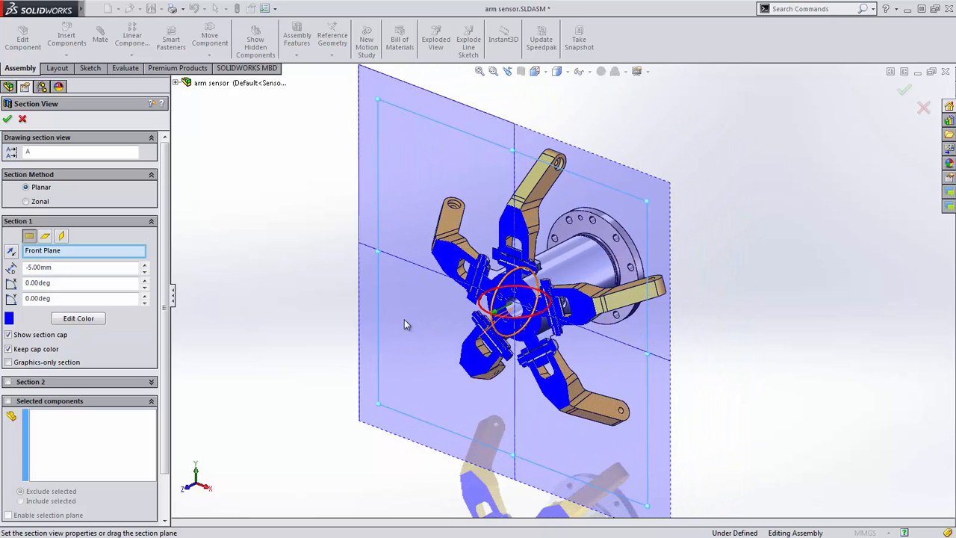
click(8, 382)
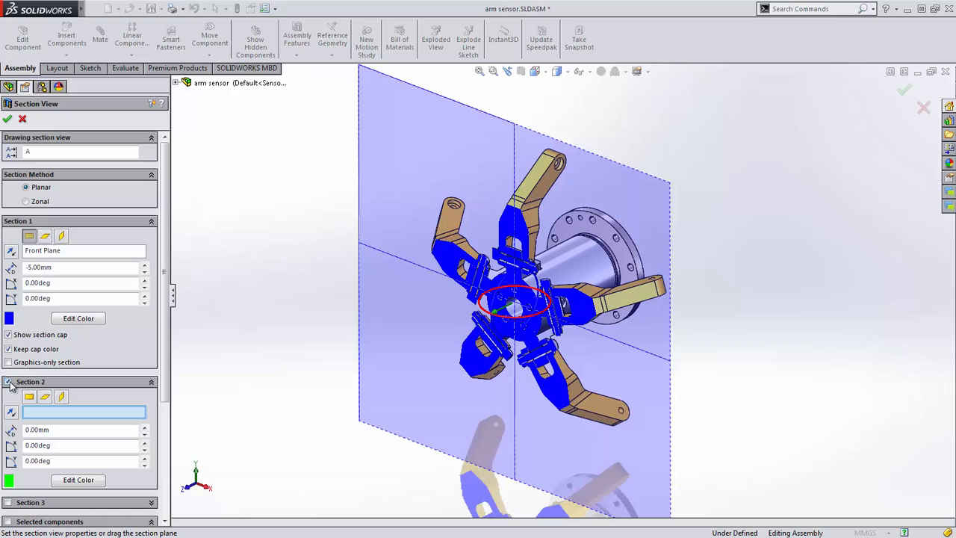
click(45, 398)
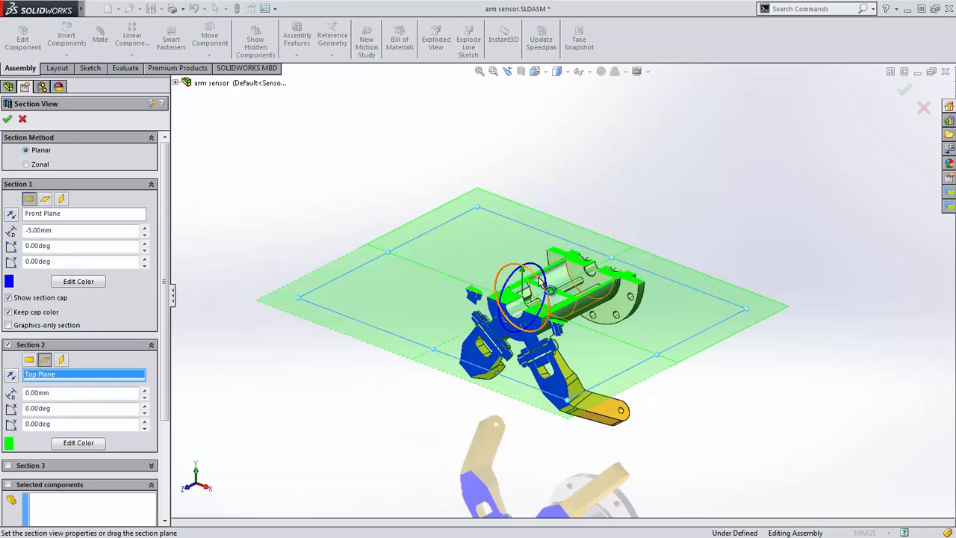
drag(539, 280, 480, 200)
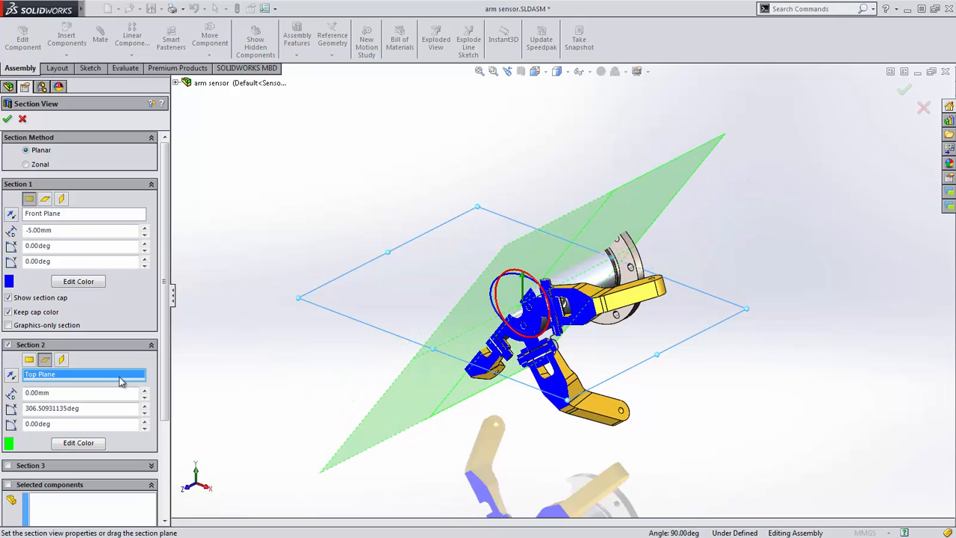
double_click(58, 410)
text(-54)
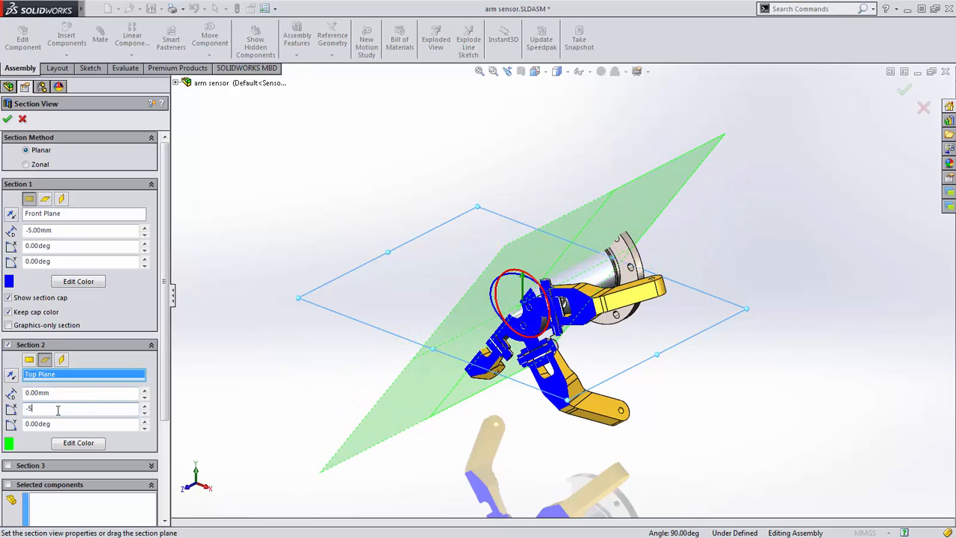
key(Return)
mouse_move(493, 362)
middle_down()
mouse_move(641, 344)
mouse_move(506, 357)
middle_up()
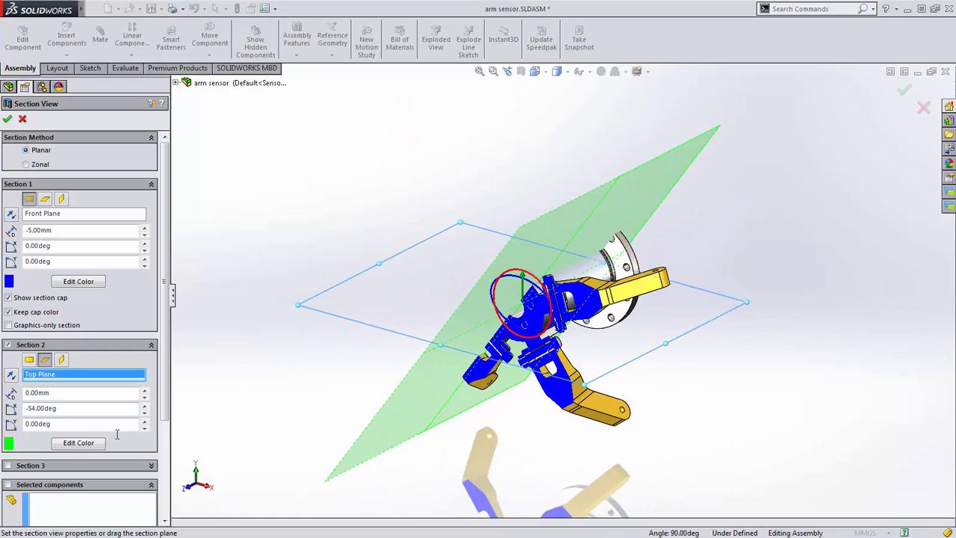
Add a third section on the Right Plane and reverse the cutting direction of all three sections.
click(8, 465)
click(62, 481)
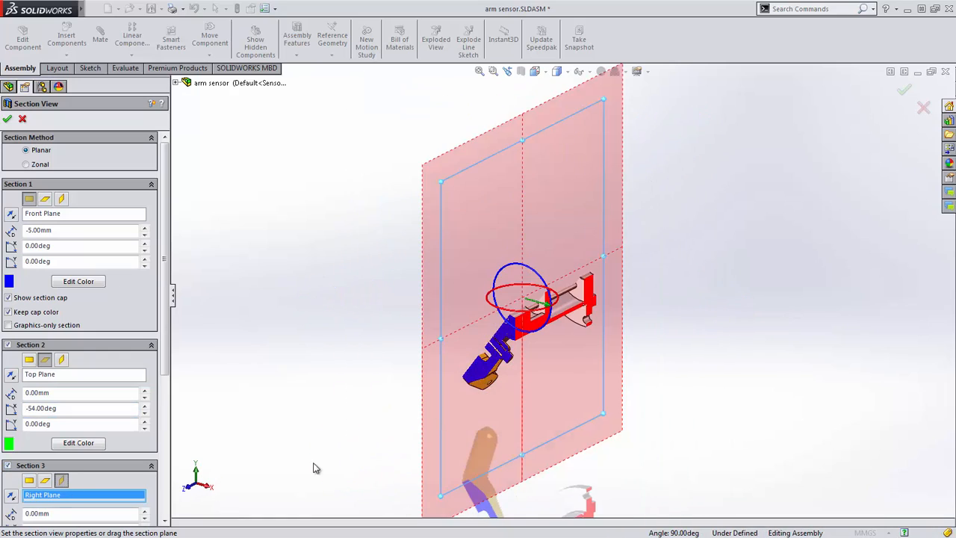
mouse_move(545, 378)
middle_down()
mouse_move(666, 361)
mouse_move(542, 361)
middle_up()
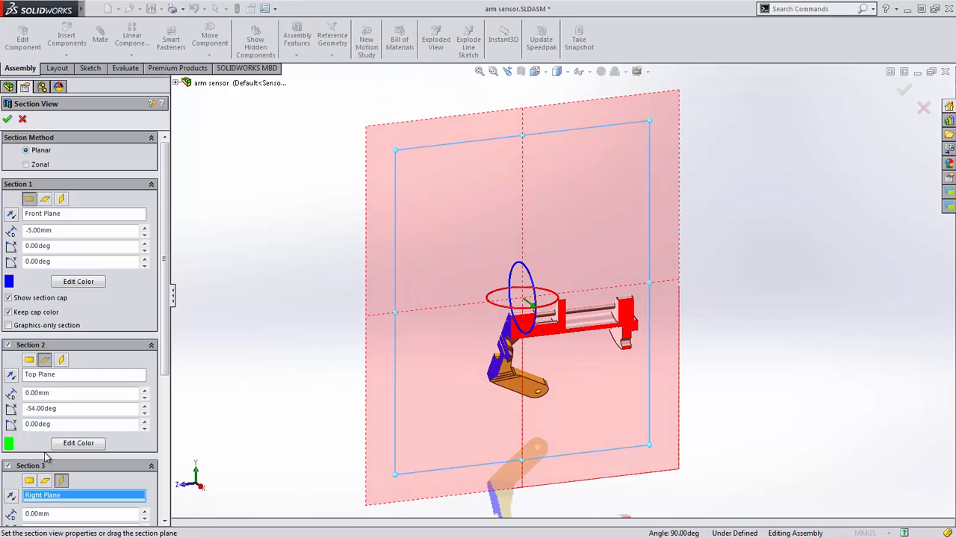
click(12, 496)
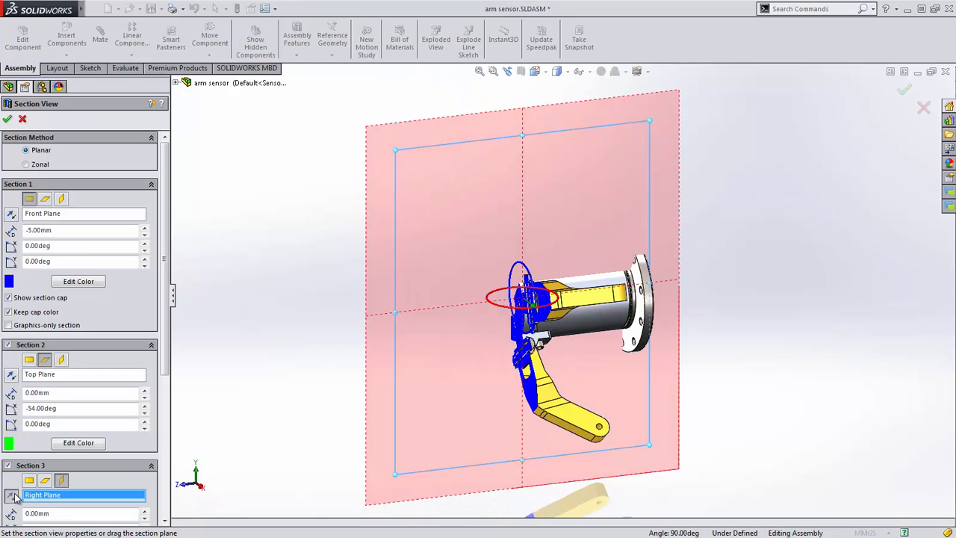
click(12, 377)
click(11, 216)
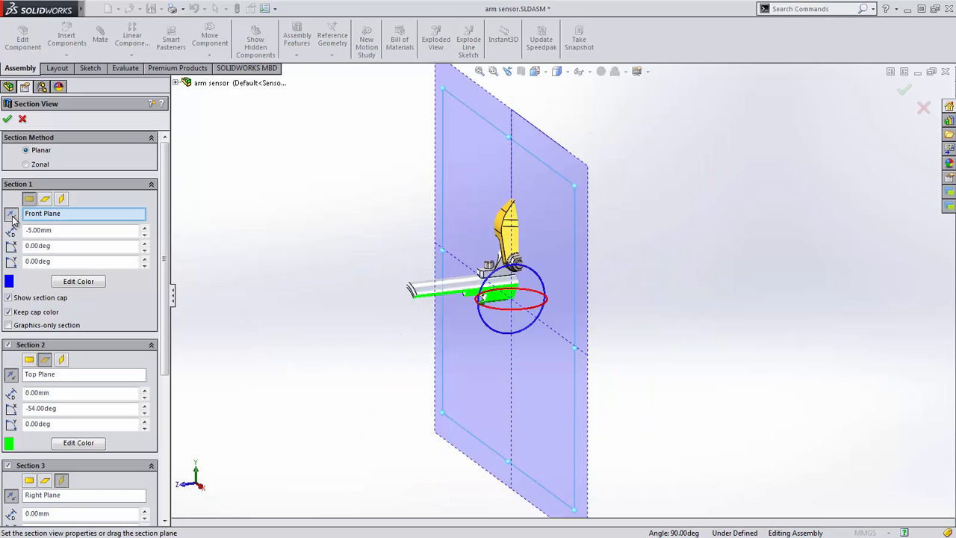
mouse_move(347, 319)
middle_down()
mouse_move(451, 335)
mouse_move(344, 331)
middle_up()
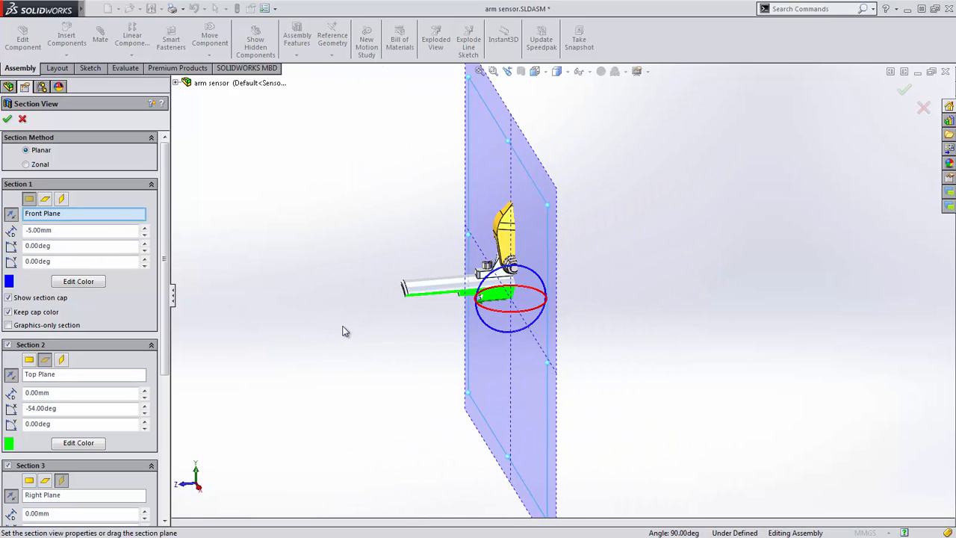
Switch the section method to zonal and choose intersection zones 2, 4 and 5 as the regions to cut away.
click(26, 164)
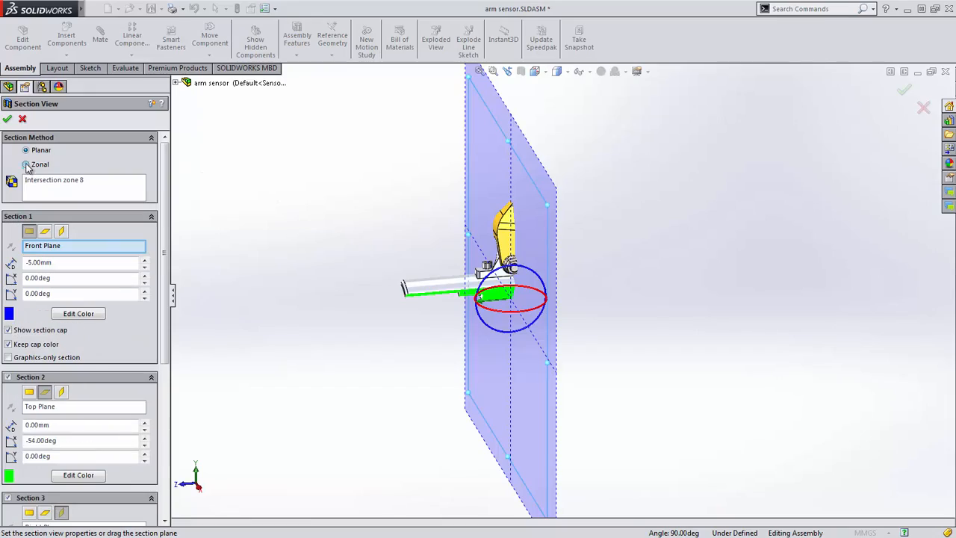
click(48, 183)
middle_drag(483, 265, 620, 348)
click(424, 223)
middle_drag(425, 223, 236, 247)
click(424, 351)
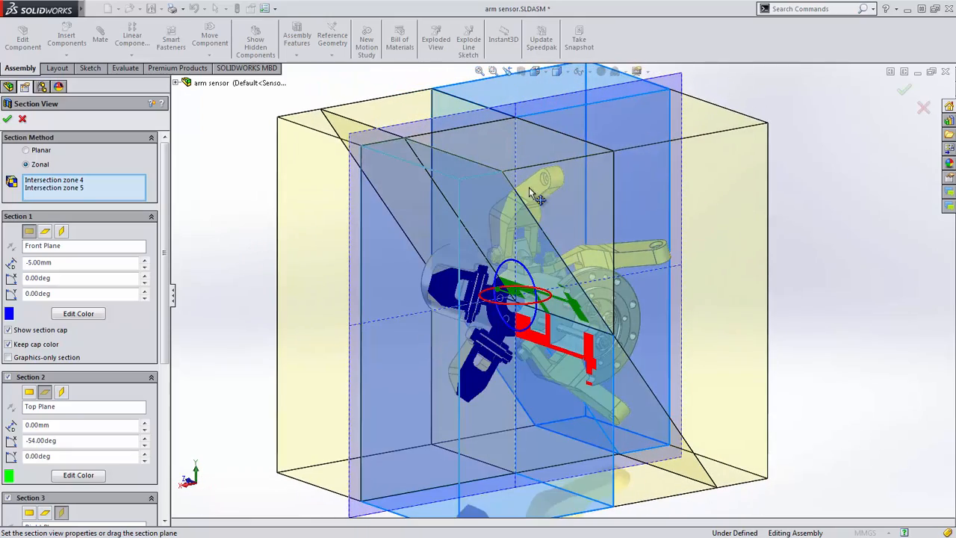
click(571, 185)
middle_drag(570, 185, 332, 337)
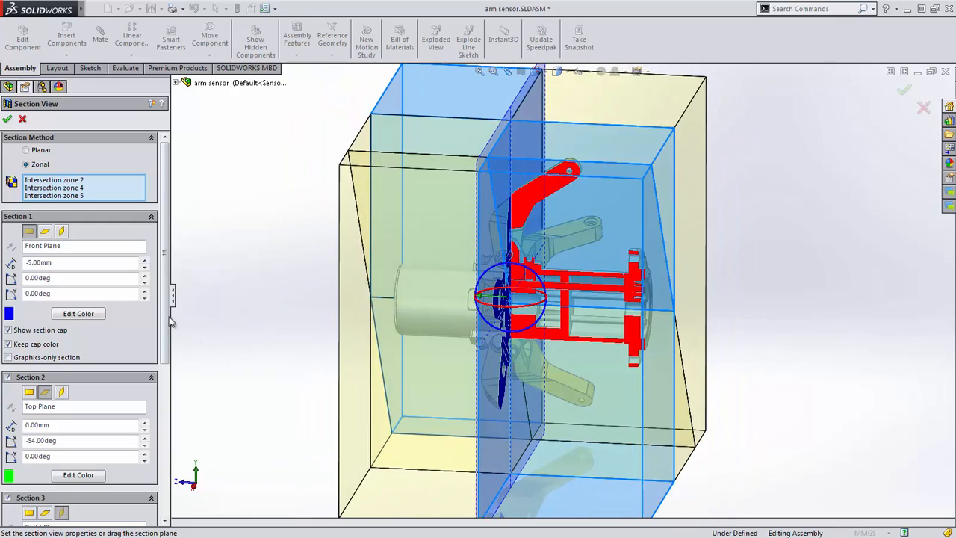
Exclude the long retaining screw and the upper arm's mounting screw at the cut from sectioning, and accept the section view.
scroll(164, 321, down, 5)
click(135, 409)
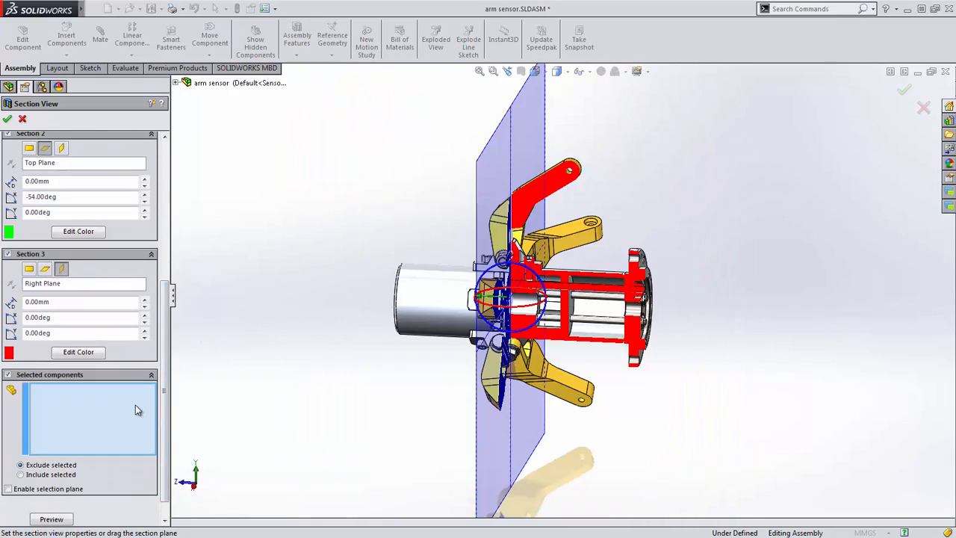
scroll(608, 310, down, 2)
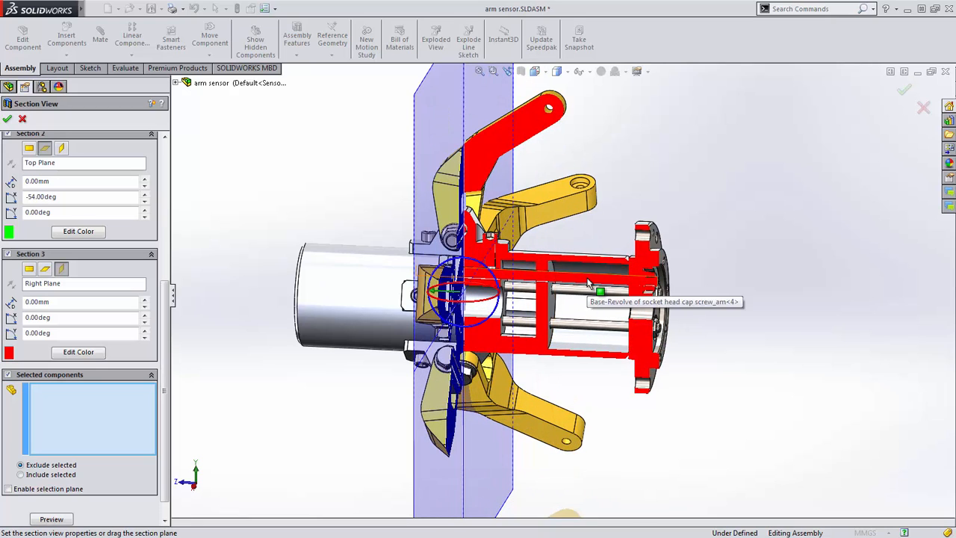
click(591, 284)
middle_drag(591, 283, 388, 269)
click(517, 263)
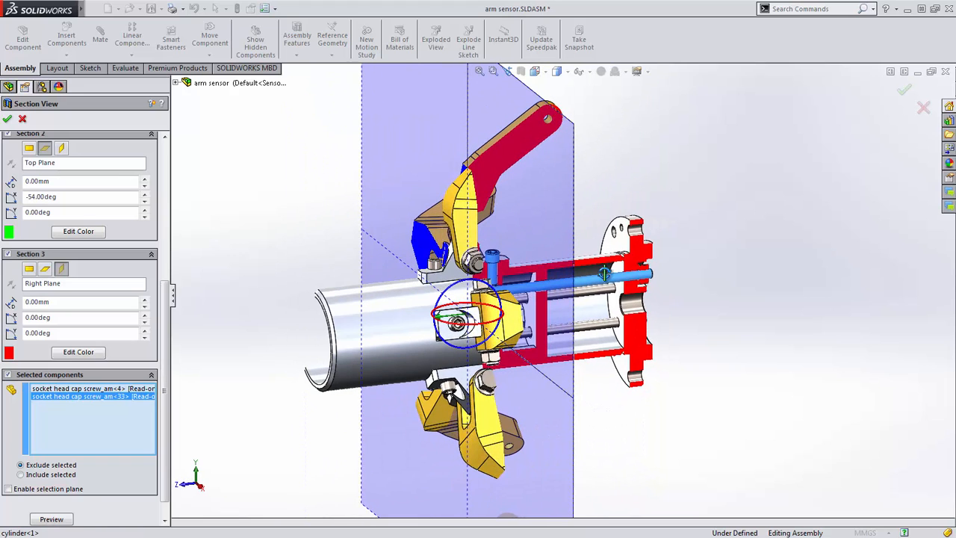
click(7, 121)
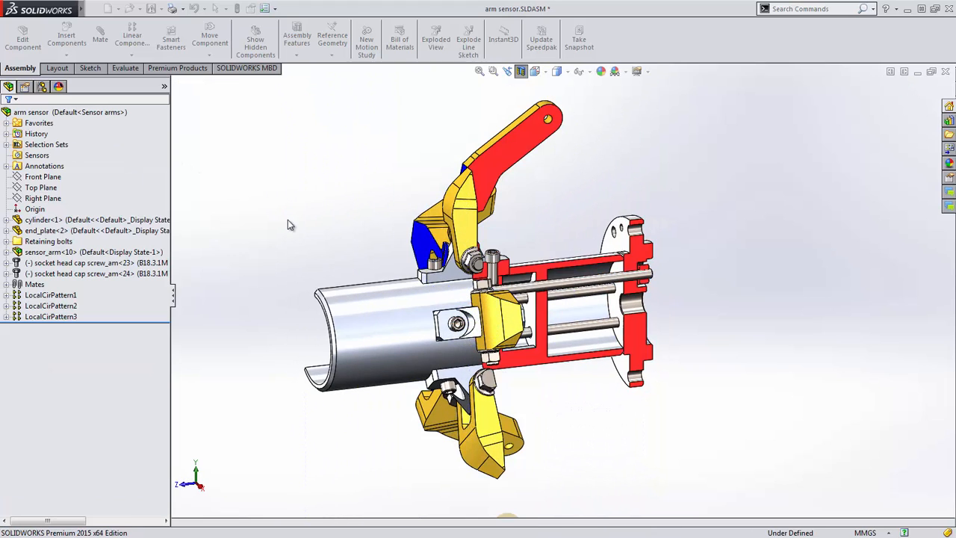
middle_drag(407, 377, 351, 308)
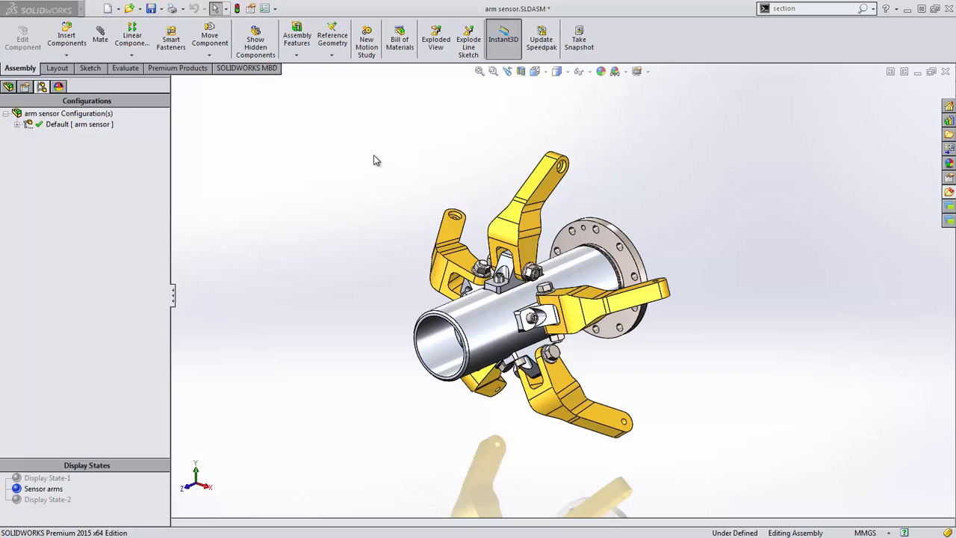
Create a radial explode step moving the screws in Selection-Sets7 about 193 mm outward from the cylinder's axis.
click(436, 41)
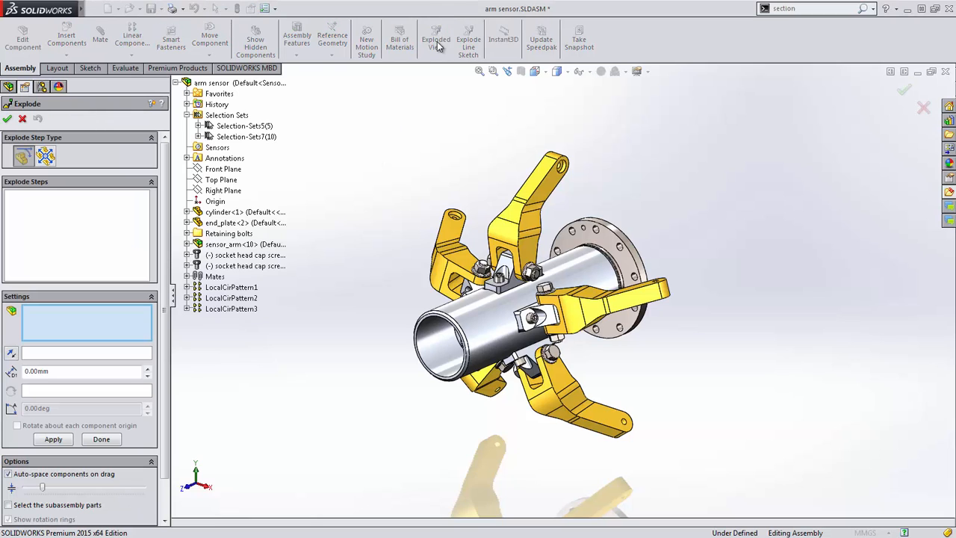
click(46, 157)
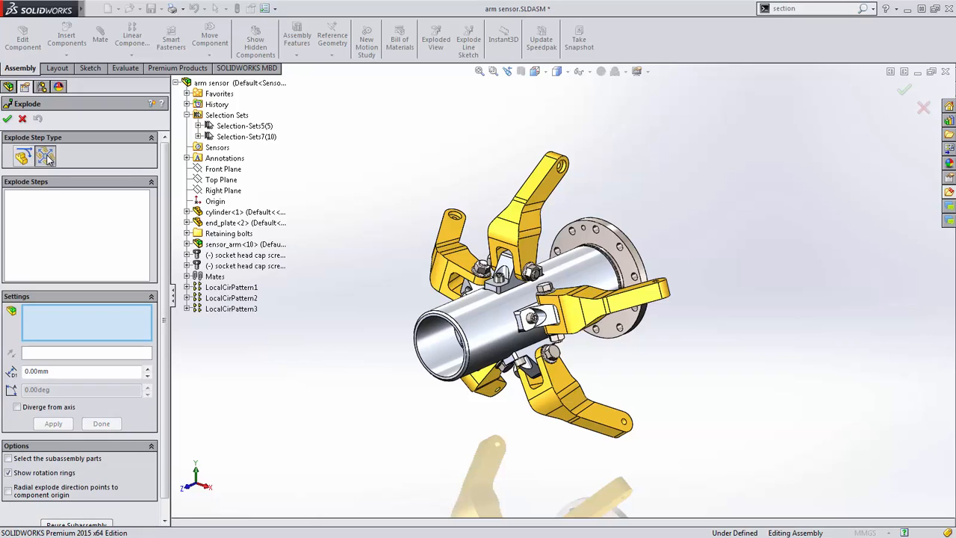
click(246, 139)
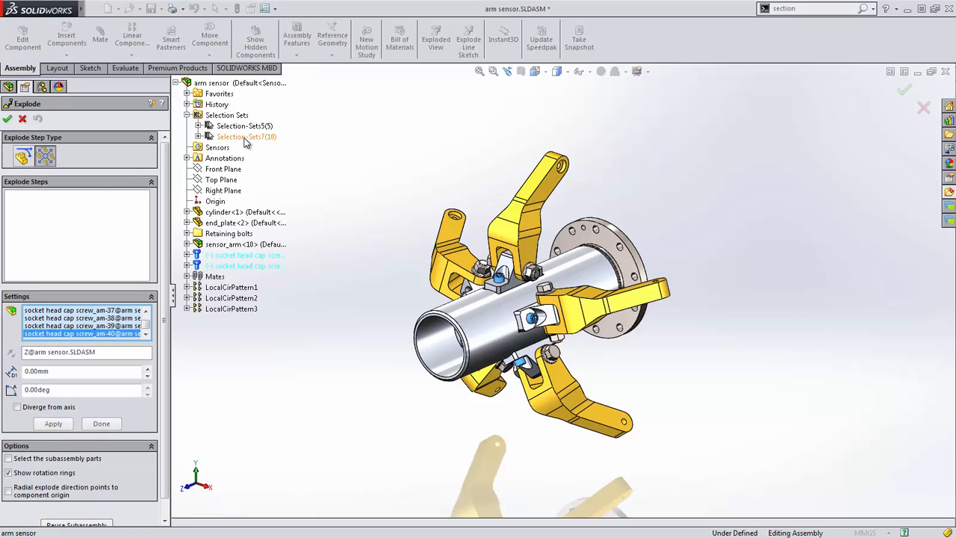
click(99, 354)
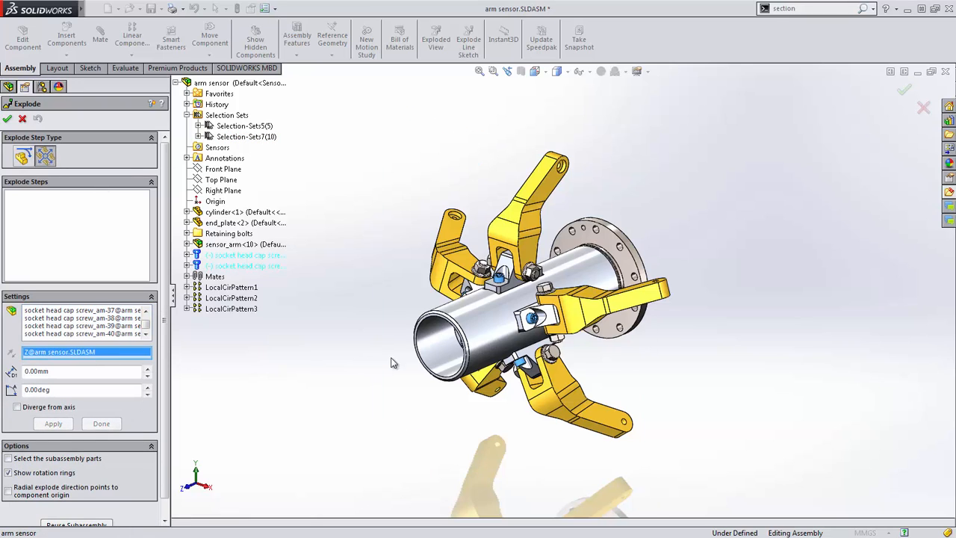
click(442, 347)
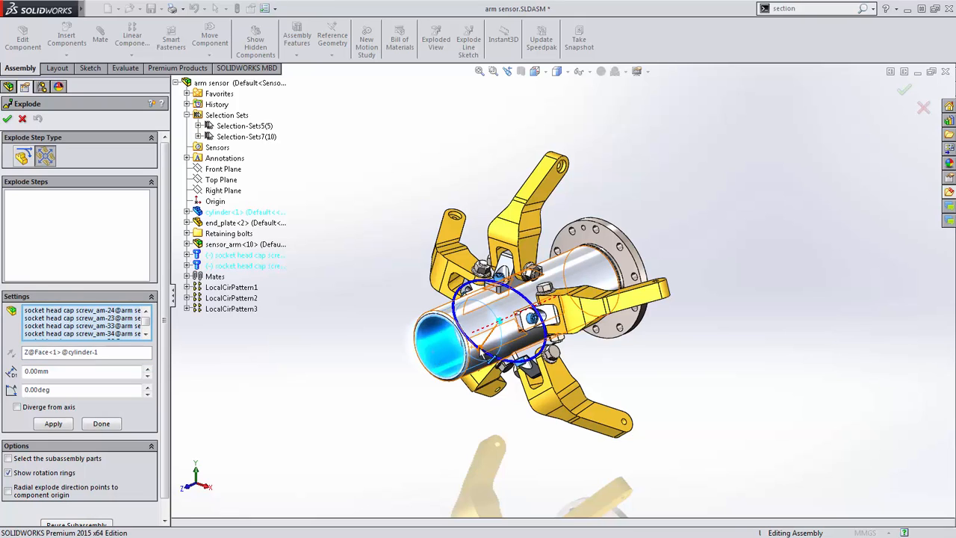
drag(485, 347, 447, 439)
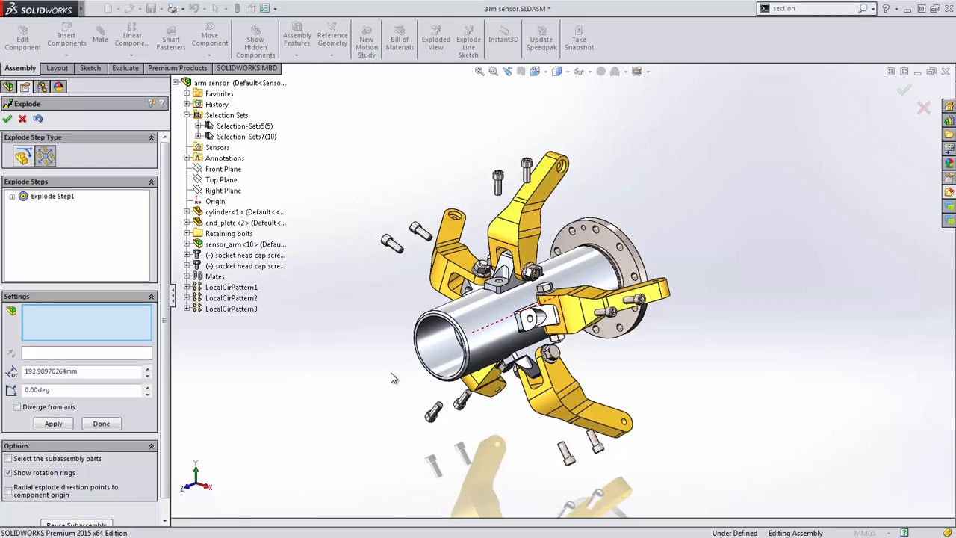
mouse_move(394, 377)
middle_down()
mouse_move(444, 369)
mouse_move(394, 373)
middle_up()
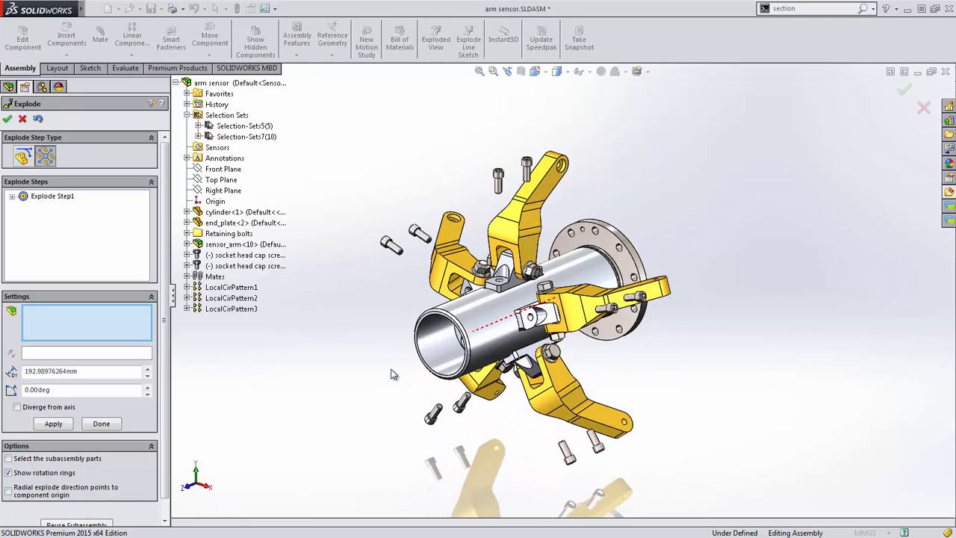
Add a radial explode step moving the sensor arms in Selection-Sets5 about 126 mm outward from the cylinder's axis.
click(267, 126)
click(99, 354)
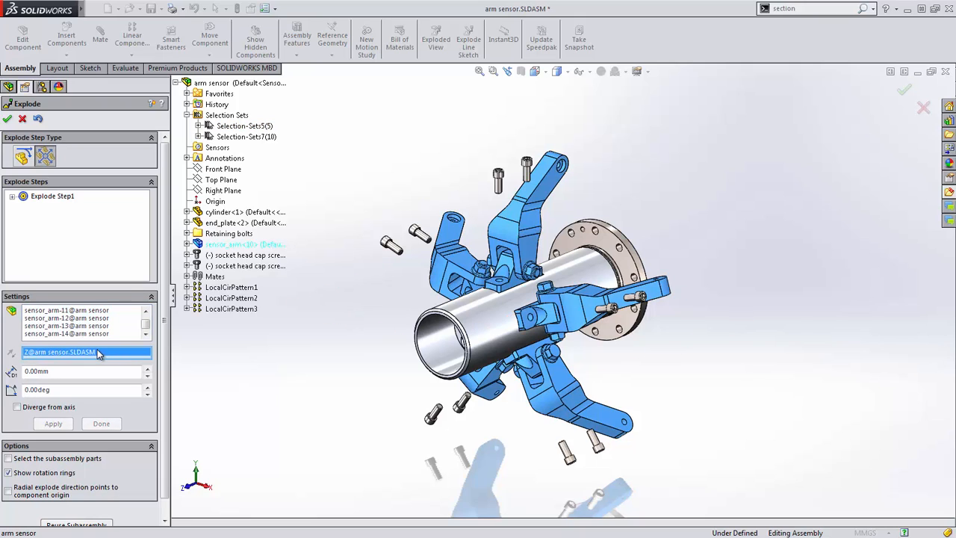
click(429, 362)
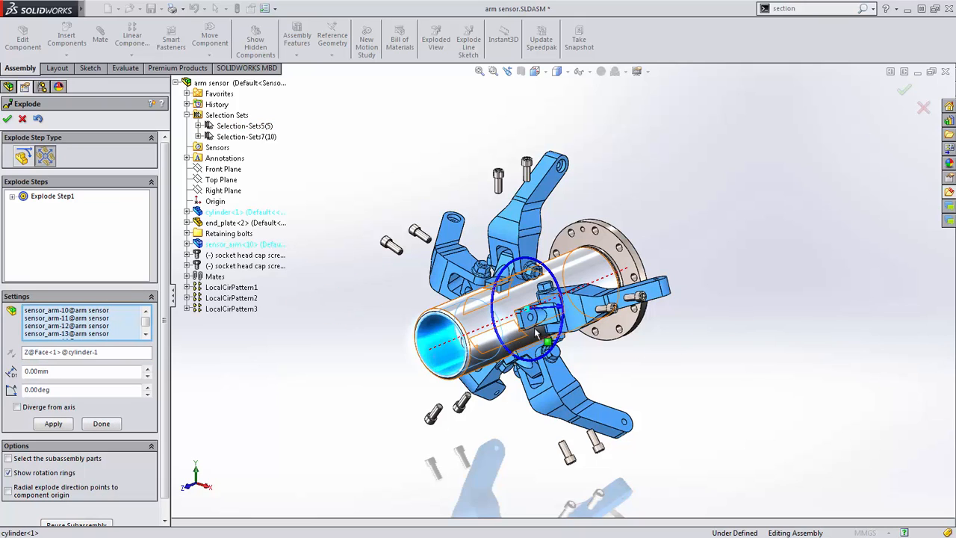
drag(557, 307, 603, 316)
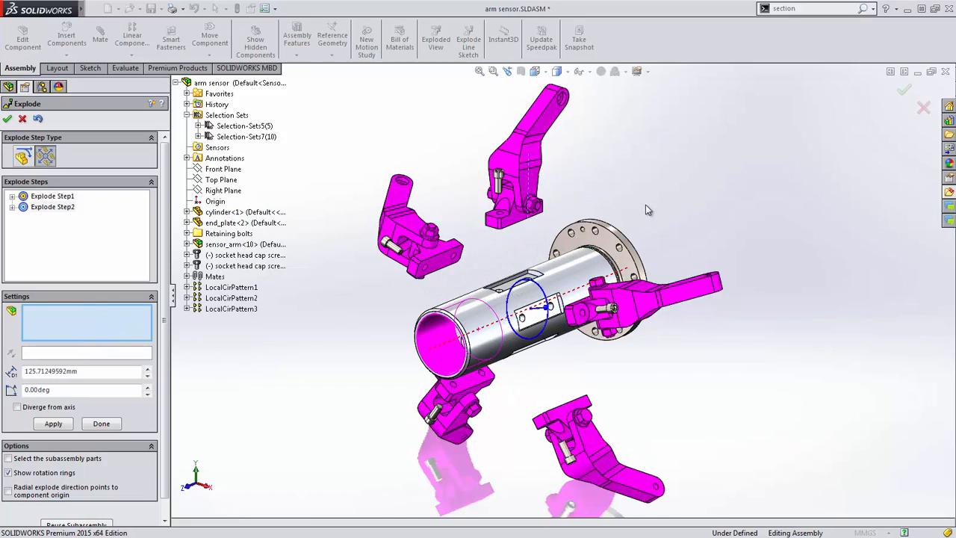
click(645, 205)
Explode the end plate and retaining hardware along Z by about 100 mm in a regular auto-spaced step, and slightly widen the spacing.
mouse_move(498, 295)
middle_down()
mouse_move(579, 290)
mouse_move(500, 286)
middle_up()
key(ctrl+1)
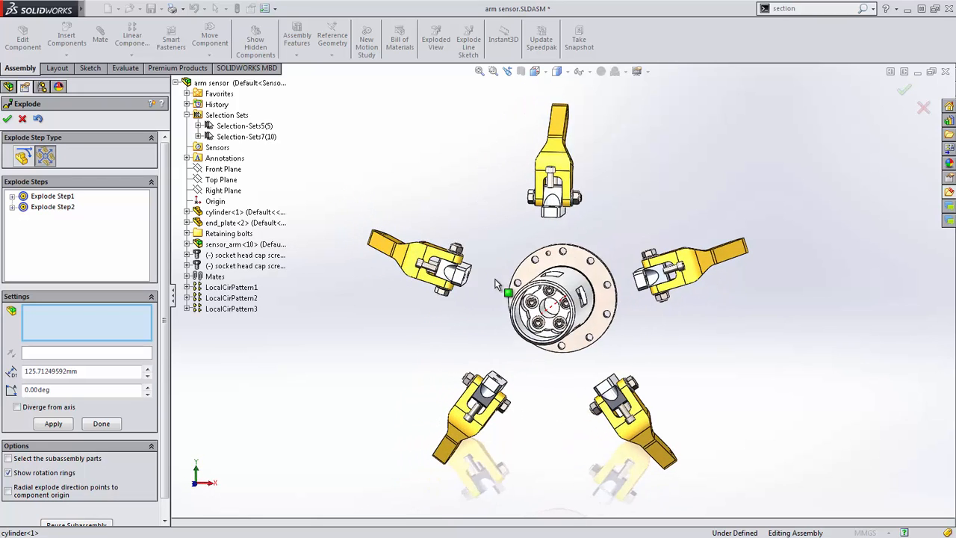
click(23, 157)
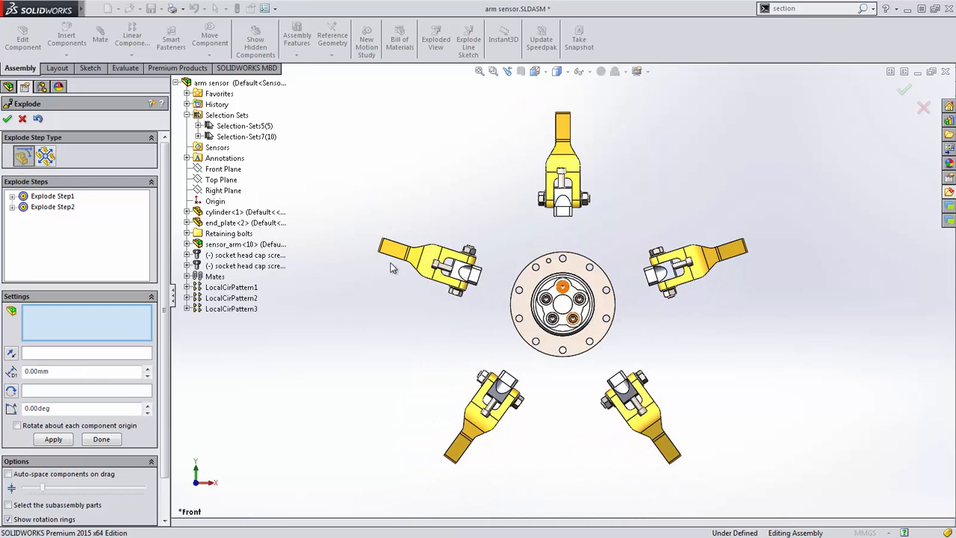
drag(492, 228, 625, 371)
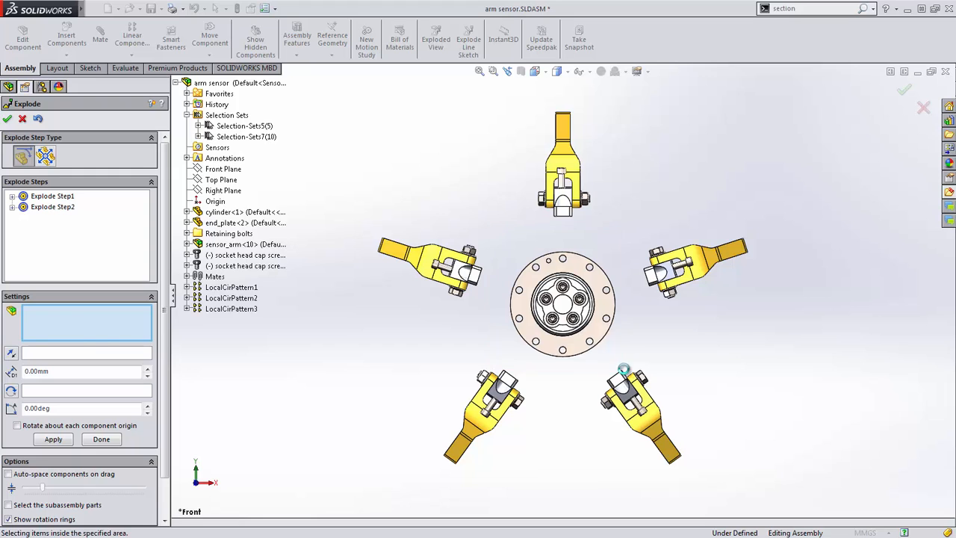
middle_drag(625, 371, 640, 337)
click(635, 309)
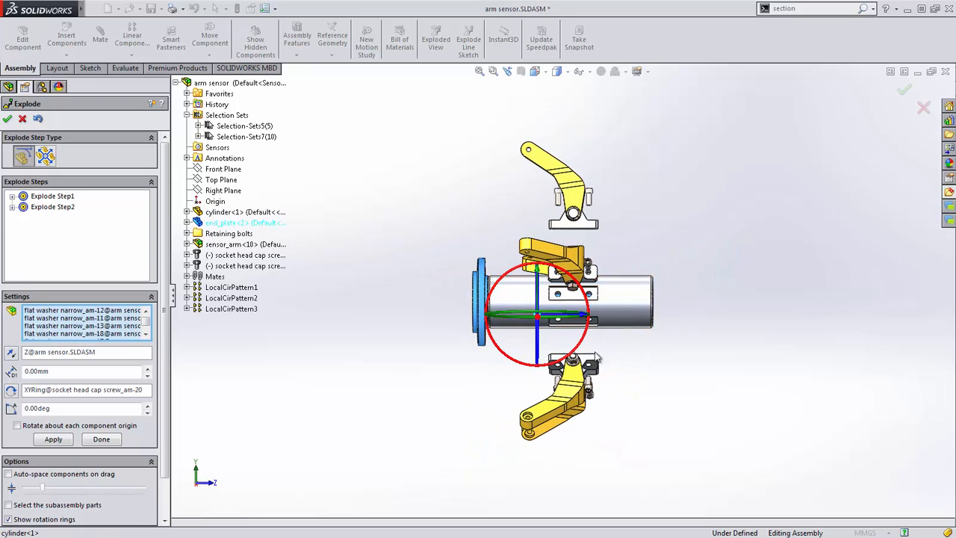
click(8, 475)
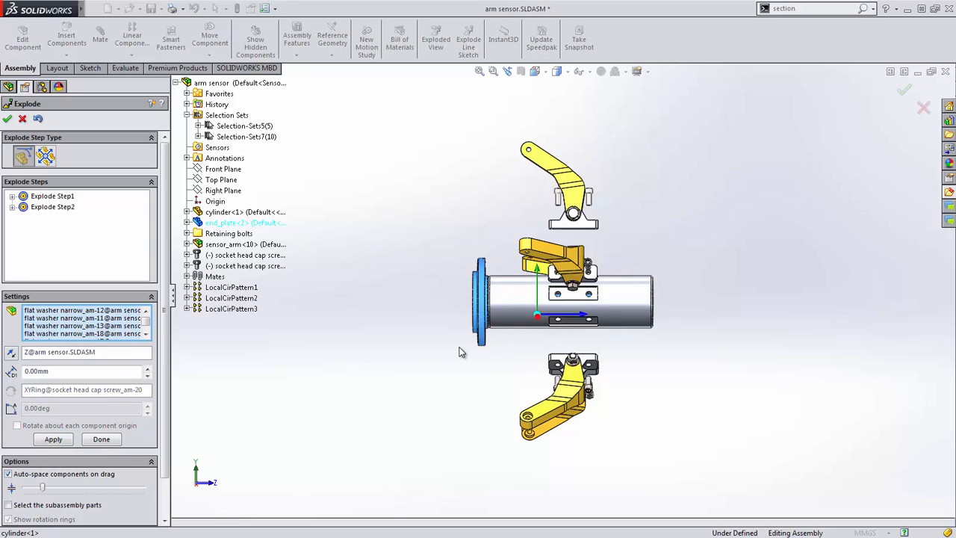
drag(587, 319, 379, 344)
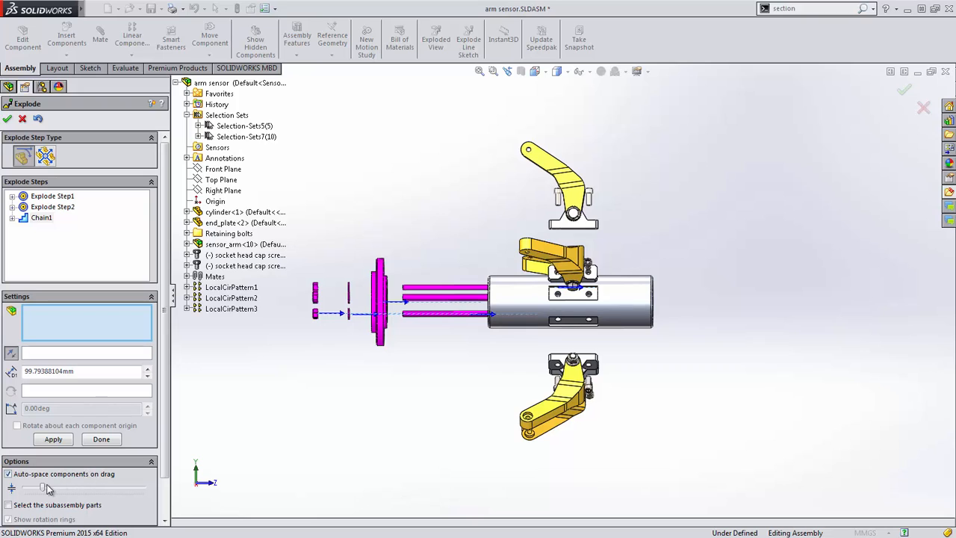
mouse_move(45, 489)
mouse_down()
mouse_move(111, 488)
mouse_move(26, 491)
mouse_move(48, 497)
mouse_up()
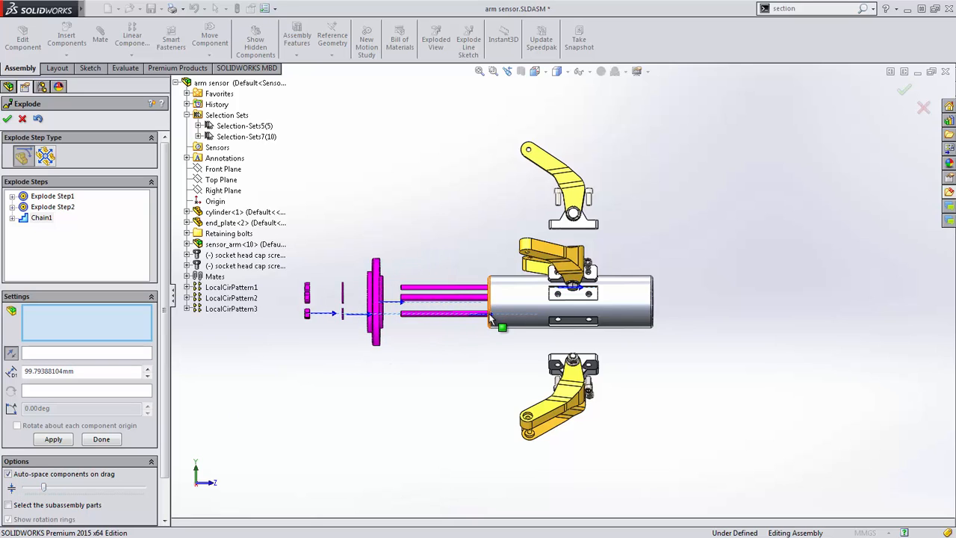
Move the long retaining bolts about 208 mm along Z beyond the cylinder's opposite open end, and bring their washers out between.
drag(491, 320, 779, 313)
drag(576, 288, 702, 289)
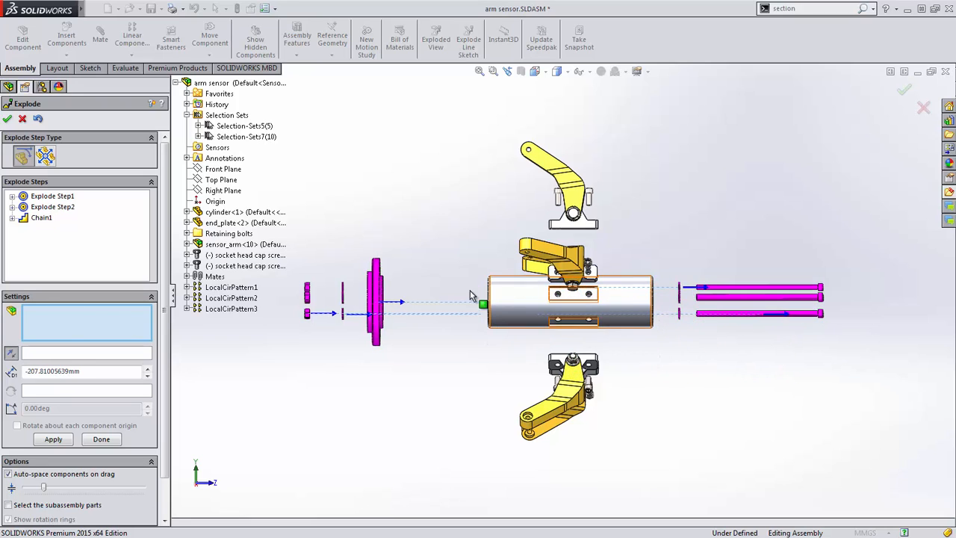
drag(407, 312, 444, 213)
click(444, 213)
middle_drag(610, 269, 450, 319)
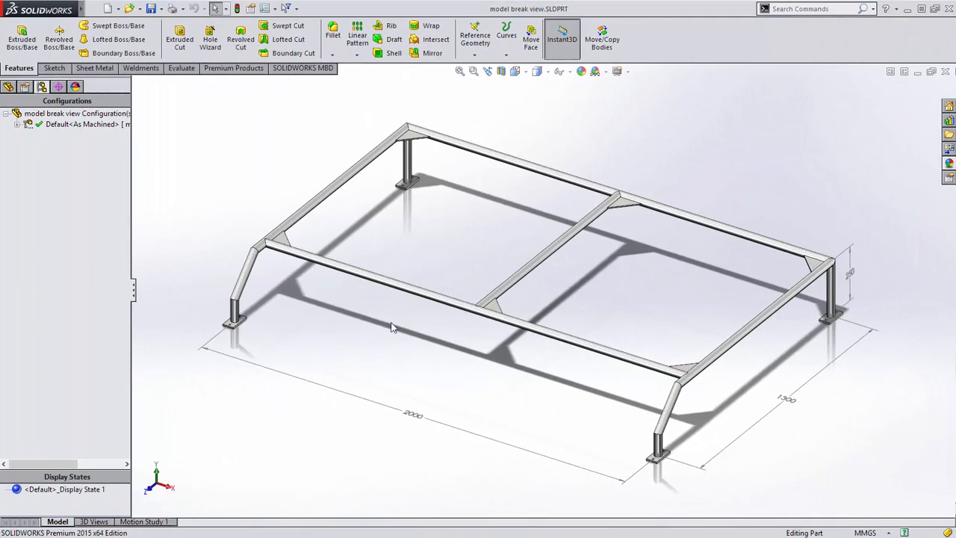
Create a model break view of the frame's Default configuration, with a first break about 734 mm wide between the end and middle crossbars.
middle_drag(391, 327, 425, 338)
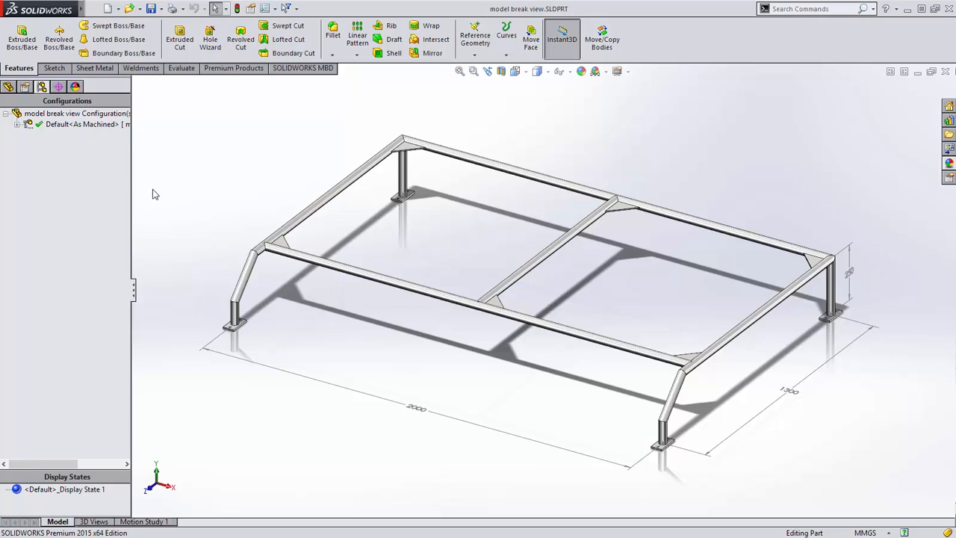
right_click(73, 131)
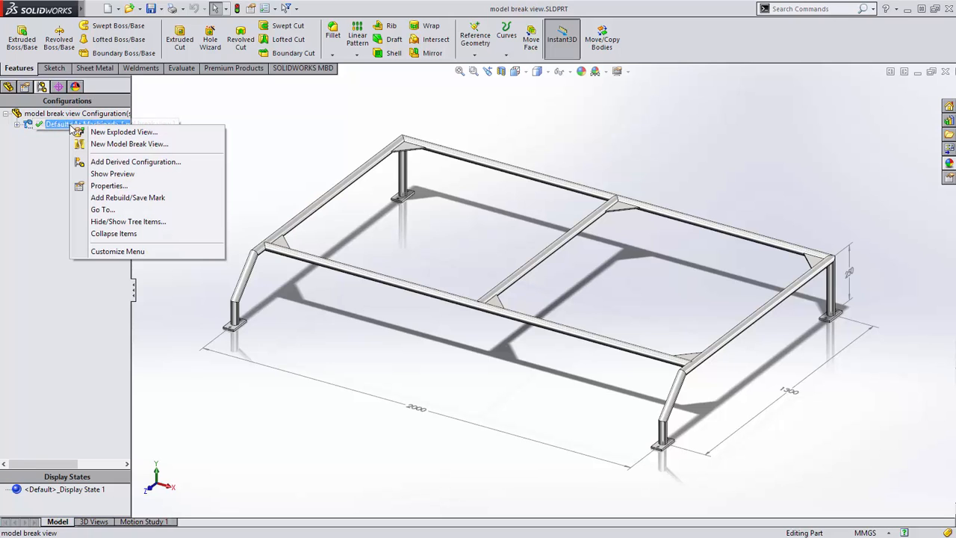
click(115, 145)
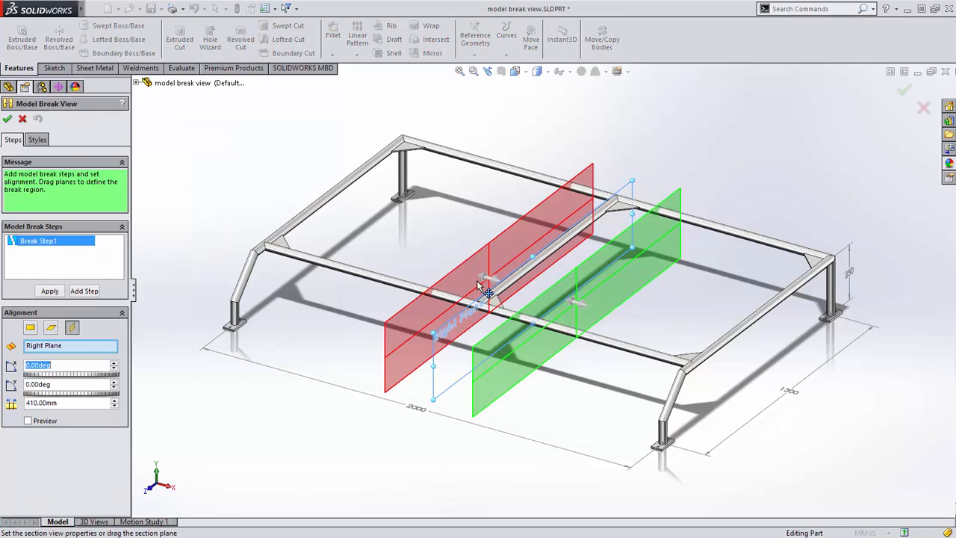
drag(487, 291, 352, 240)
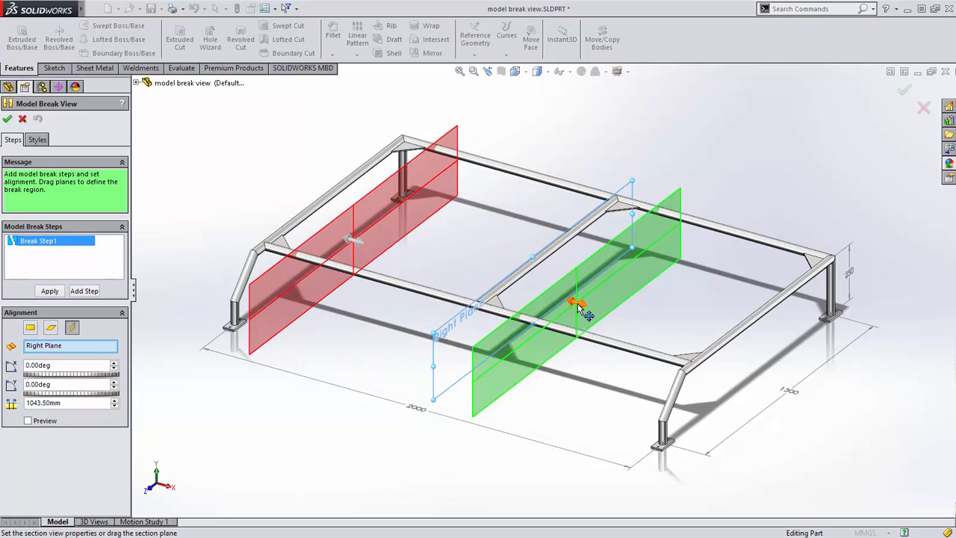
drag(581, 307, 514, 288)
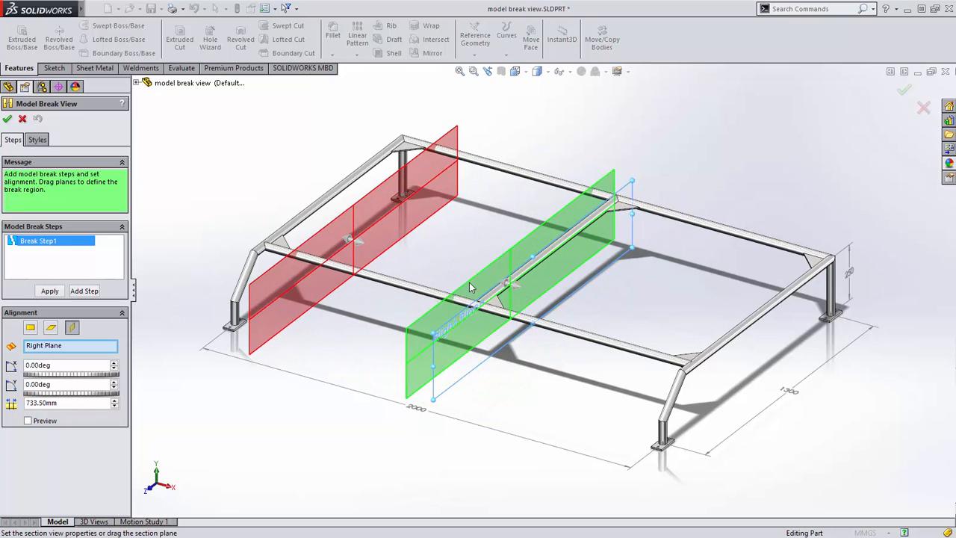
Add a second break step parallel to the Right Plane, about 632 mm wide, between the middle crossbar and the frame's other end.
click(95, 292)
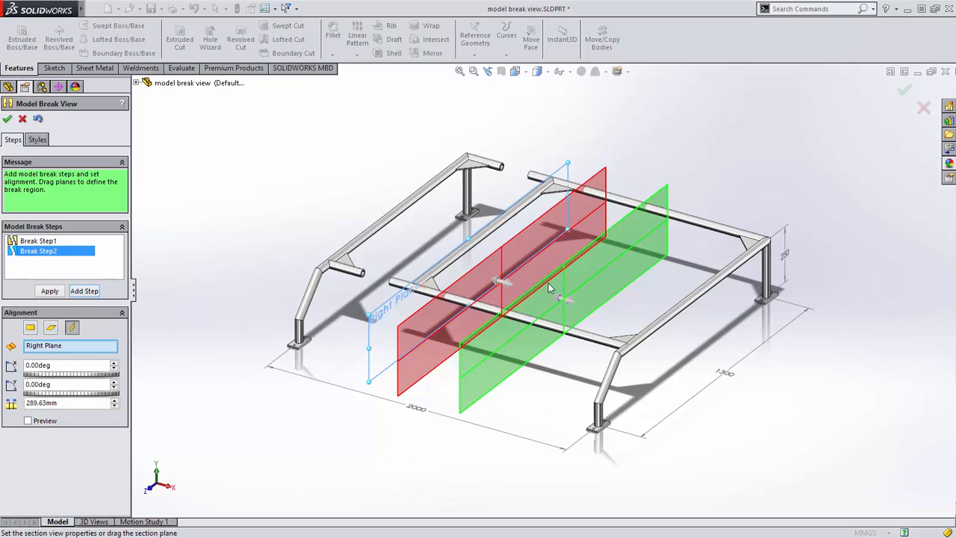
drag(561, 301, 623, 307)
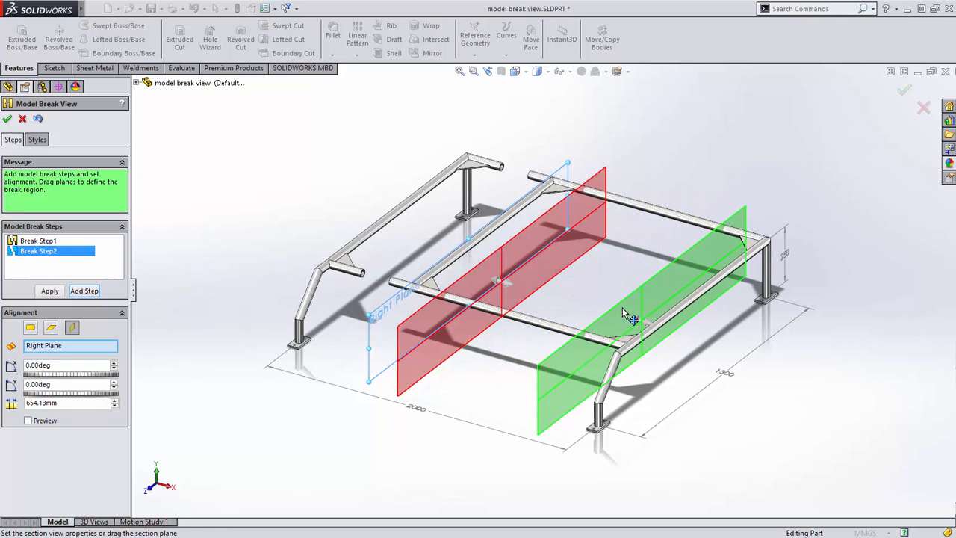
drag(506, 282, 511, 285)
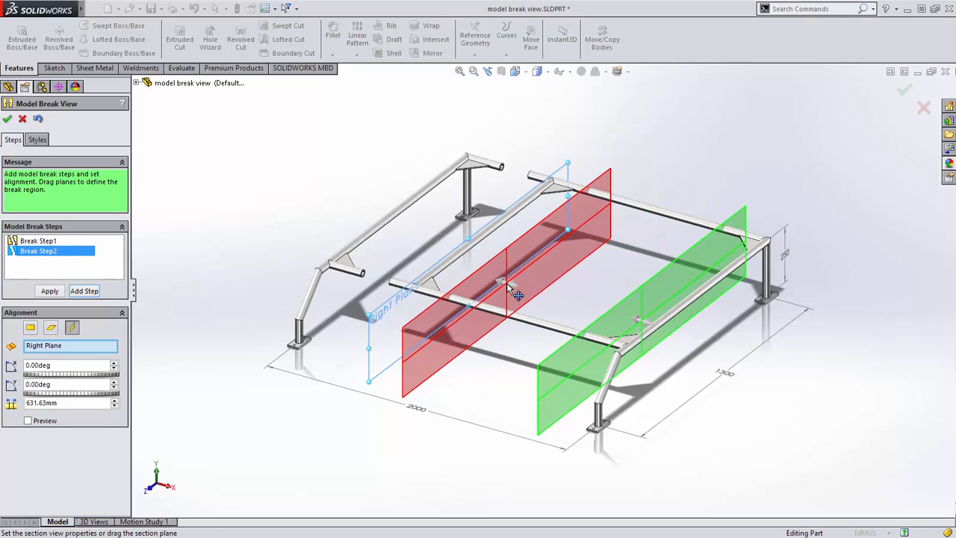
Add and apply a third break step parallel to the Front Plane, about 684 mm wide, across all three crossbars.
click(84, 290)
click(30, 329)
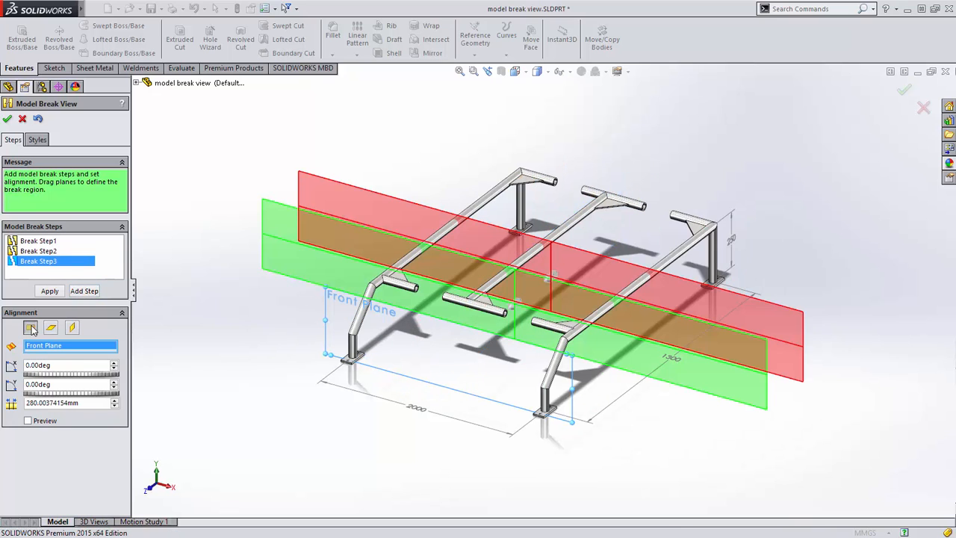
drag(550, 278, 588, 241)
drag(518, 306, 506, 318)
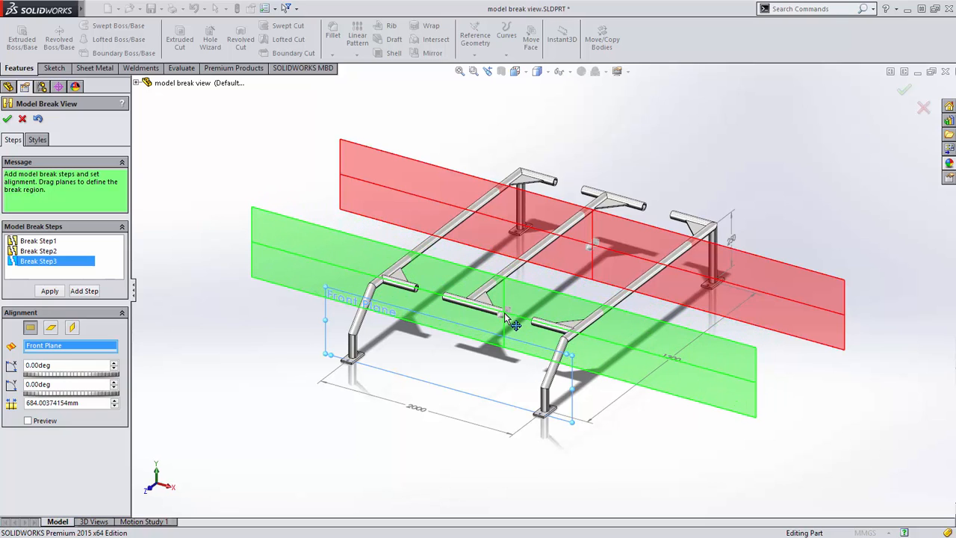
click(49, 290)
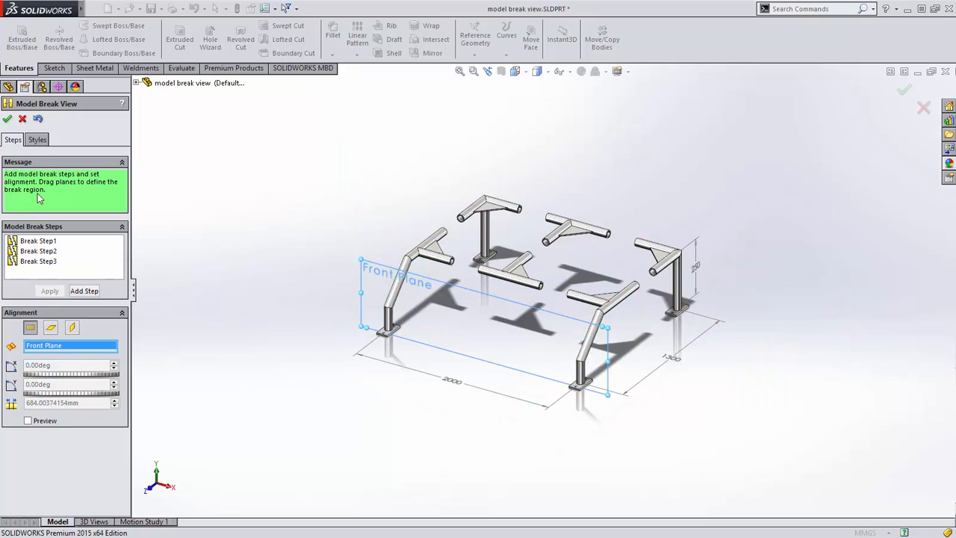
Set the break gap to 50 mm and give the cuts a zigzag style with the alternate cut method at 90 degrees.
click(38, 140)
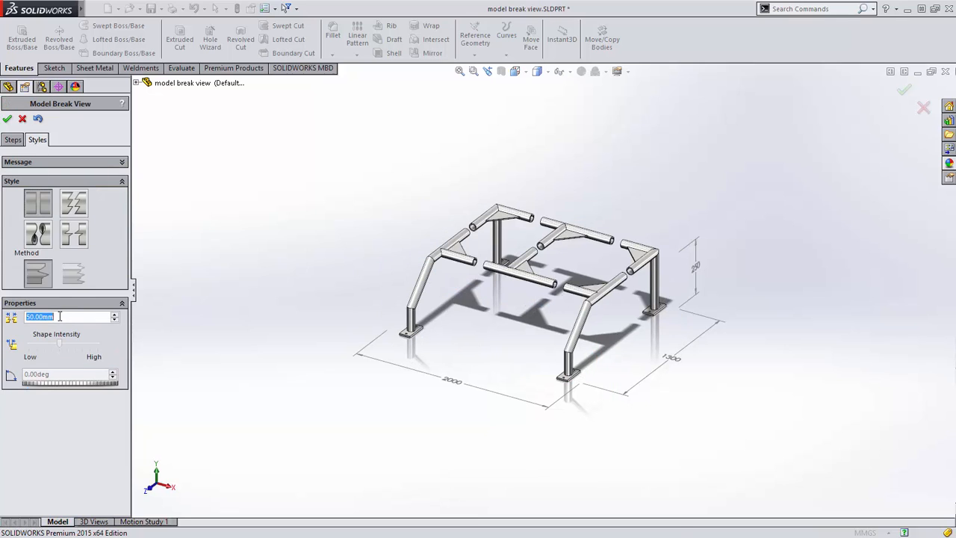
key(f)
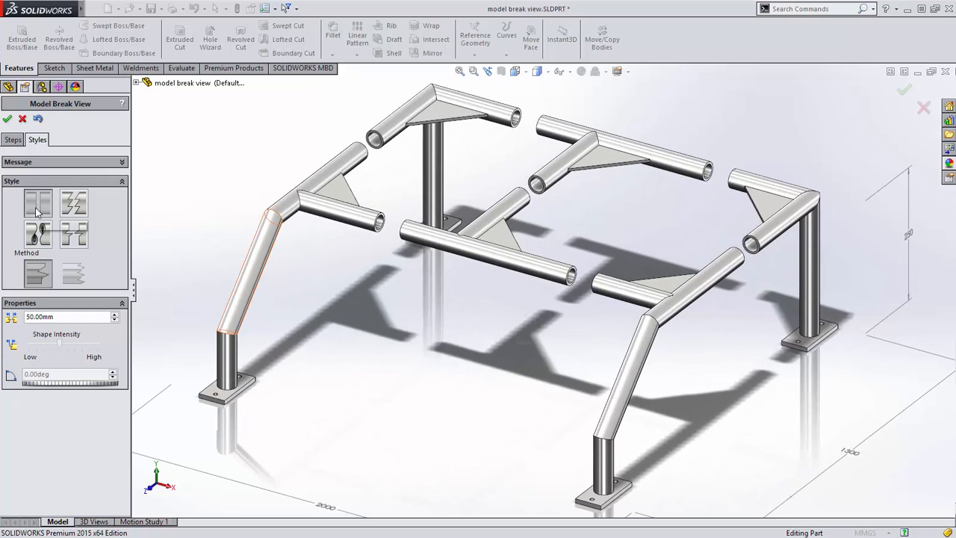
click(73, 203)
click(73, 273)
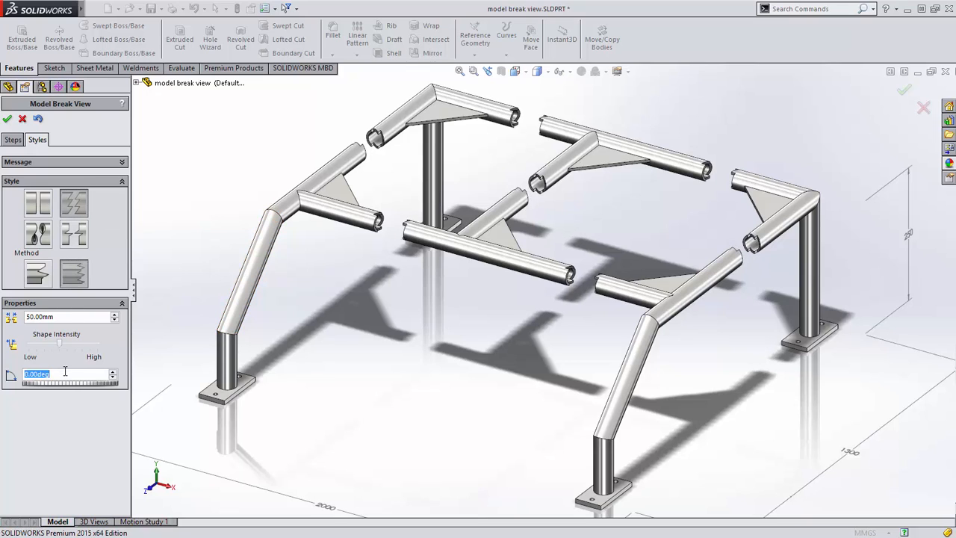
key(Return)
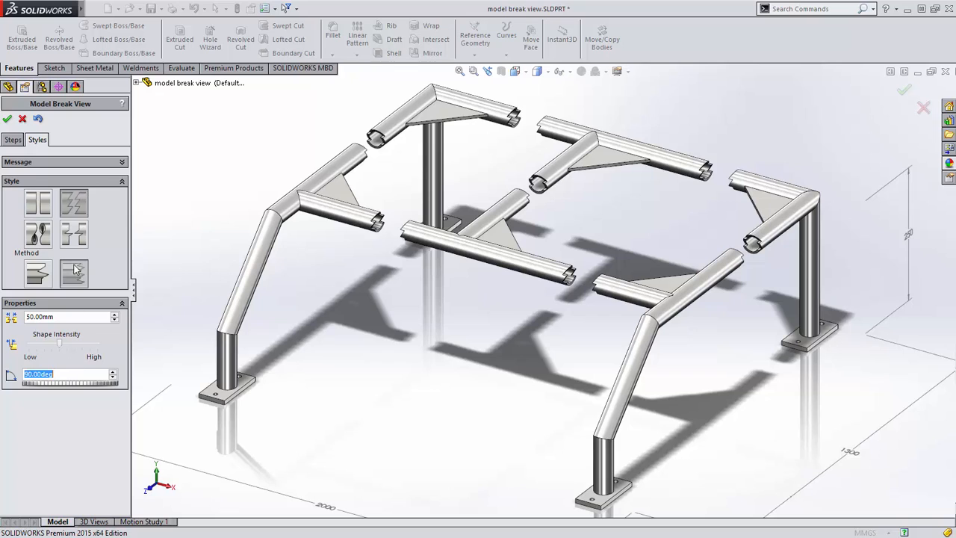
Try the small-notch break style, choose the curved pipe-style break instead, and accept the model break view.
click(75, 233)
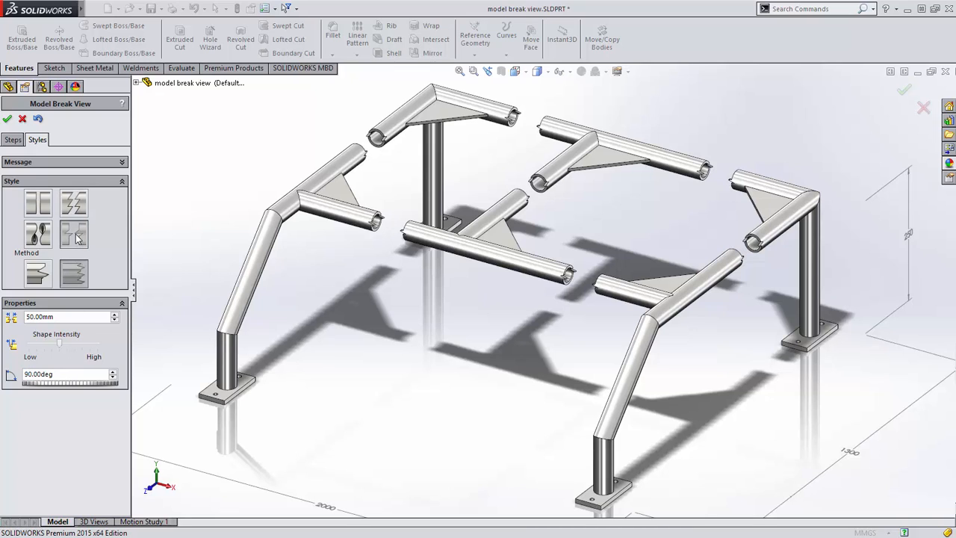
click(37, 234)
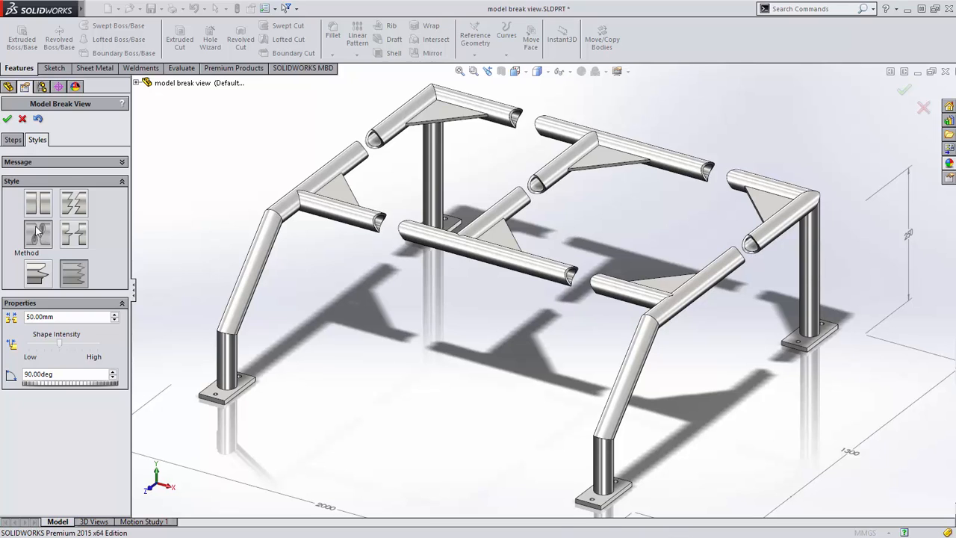
click(7, 118)
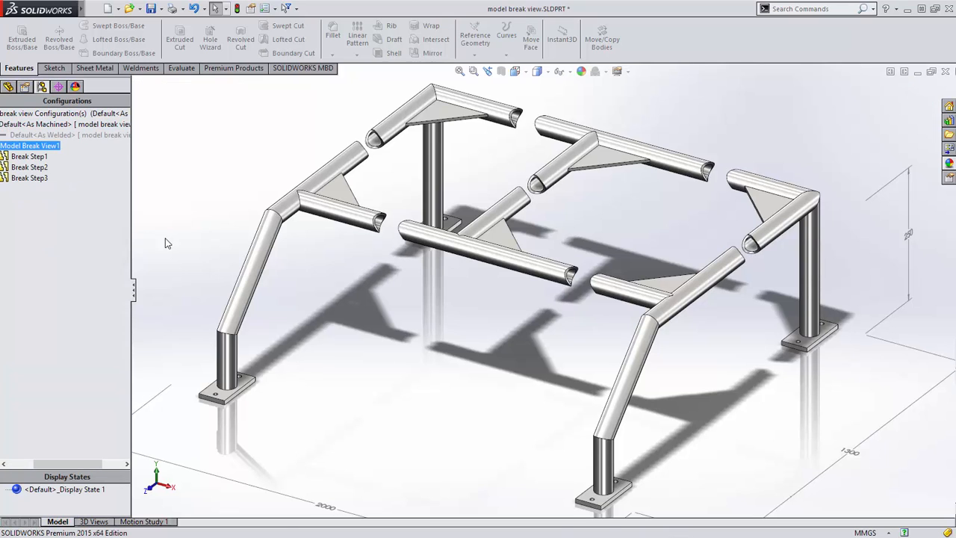
Examine the broken frame and its gaps in the Front view and the Top view.
key(space)
click(168, 273)
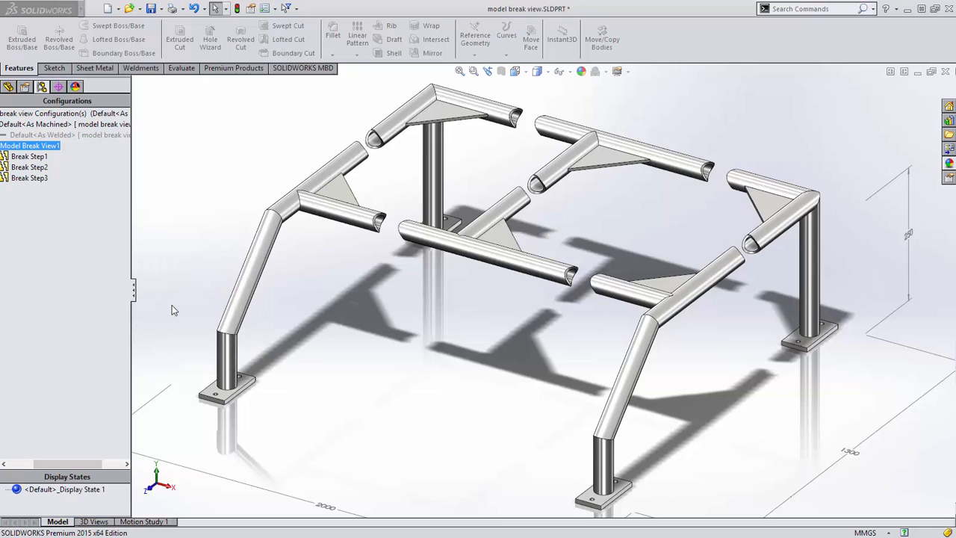
key(ctrl+1)
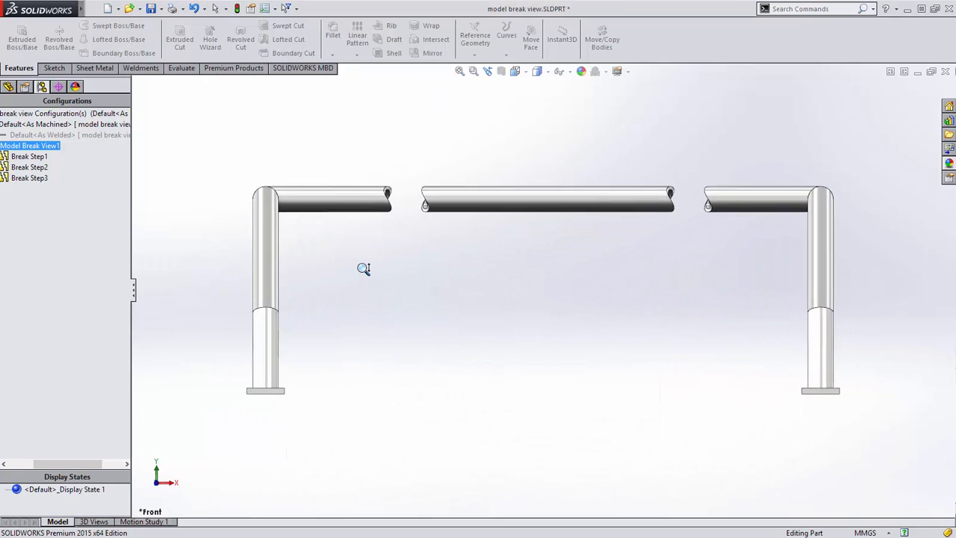
key(space)
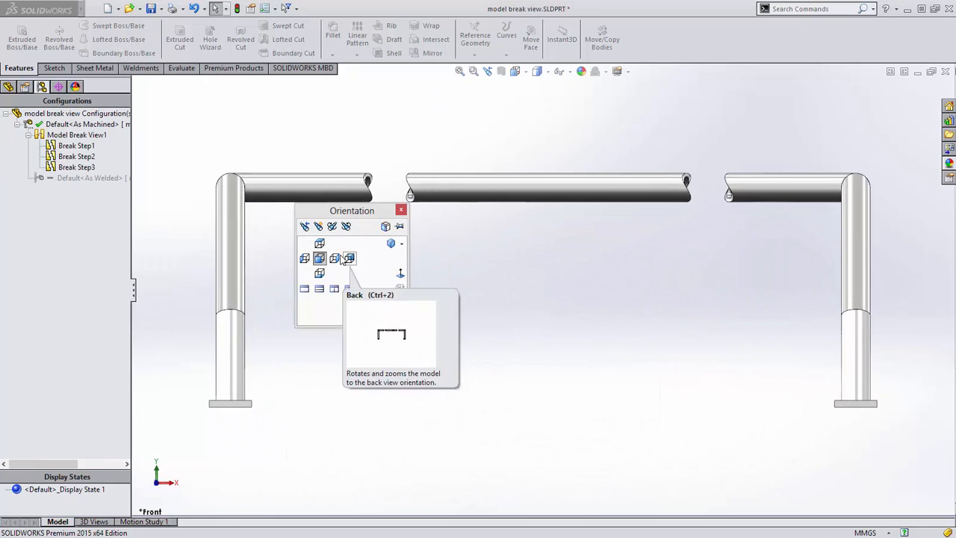
click(320, 244)
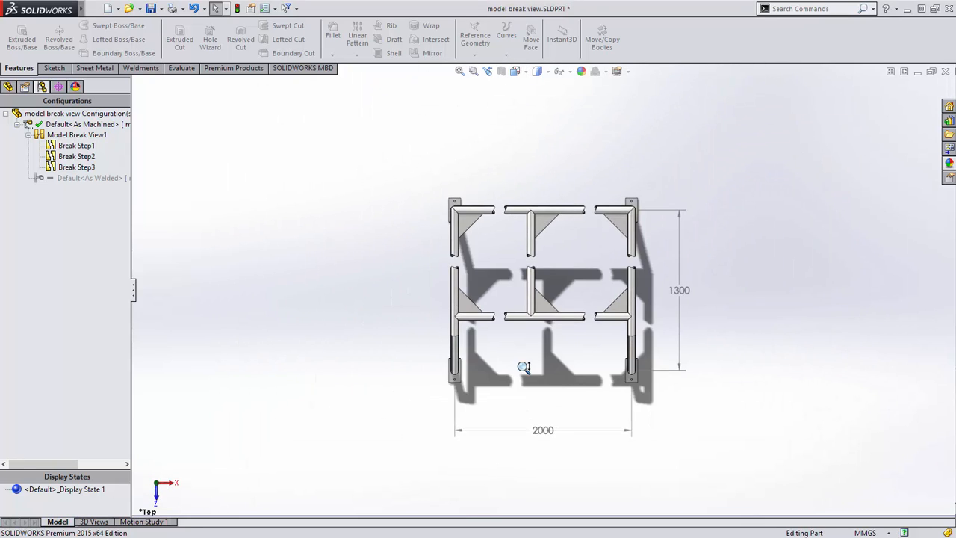
scroll(523, 367, down, 3)
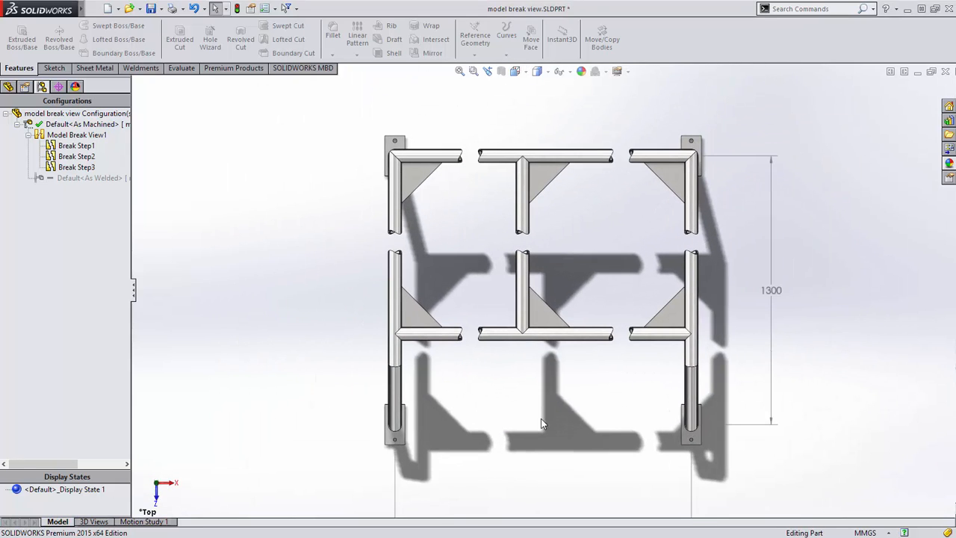